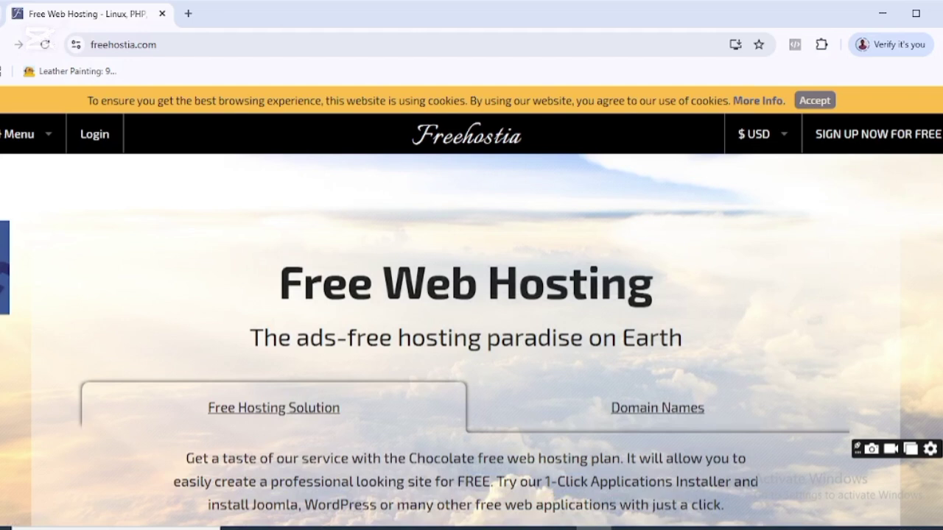
# Look through the Freehostia home page, examining the free hosting plan's features, the platform description and the server offers.
pyautogui.scroll(-1, 471, 339)
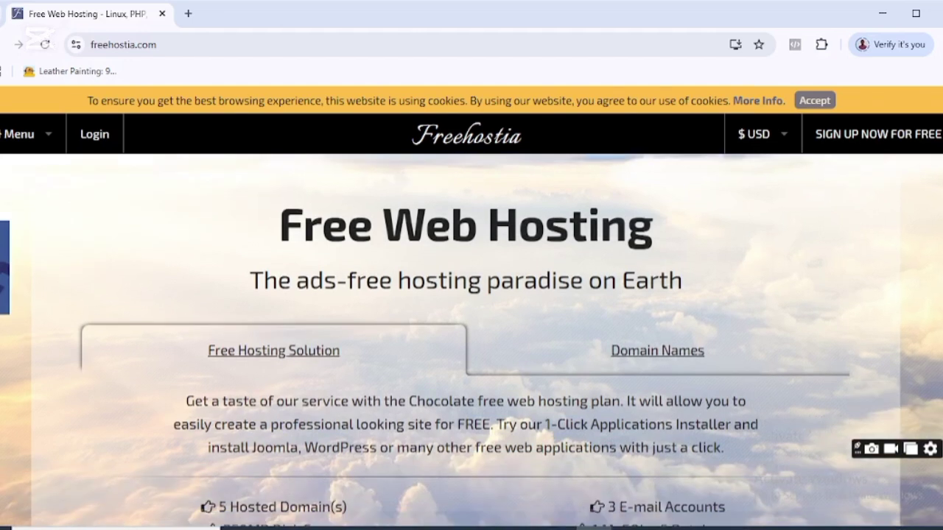
pyautogui.scroll(1, 471, 339)
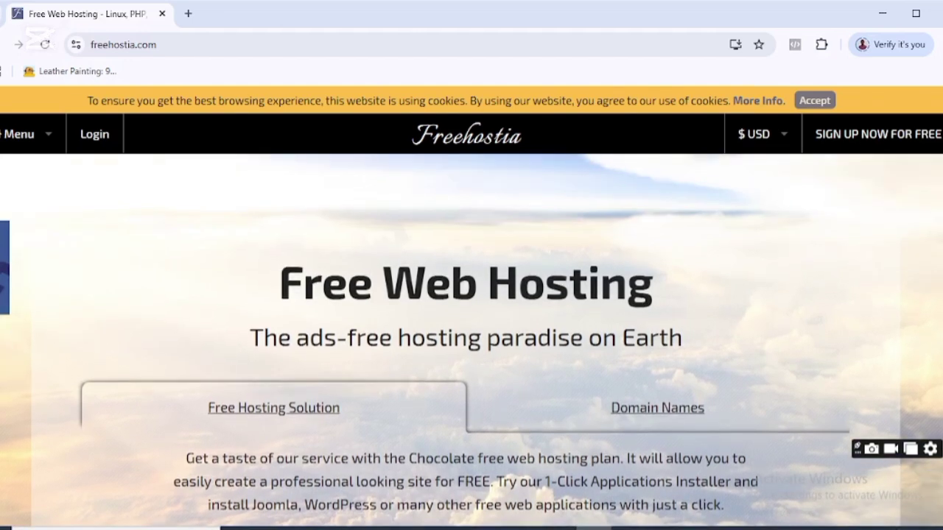
pyautogui.scroll(-3, 472, 339)
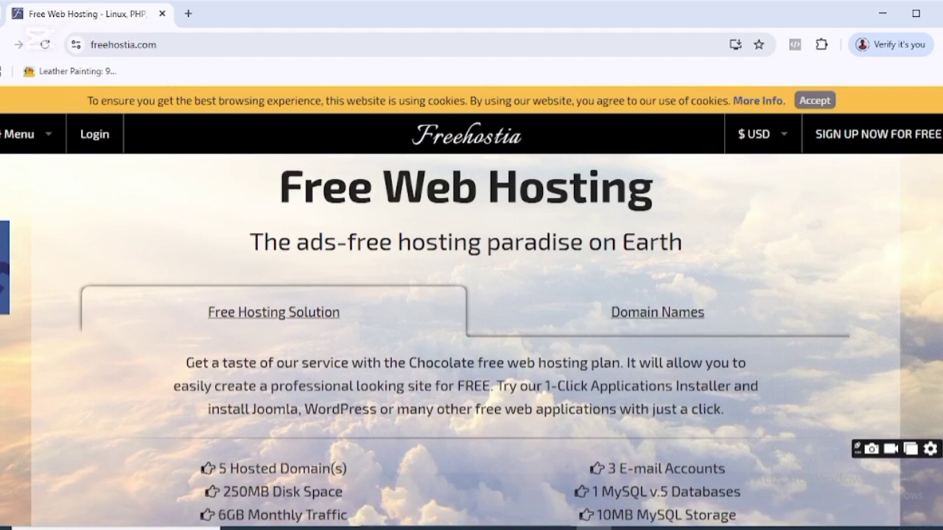
pyautogui.scroll(-2, 471, 339)
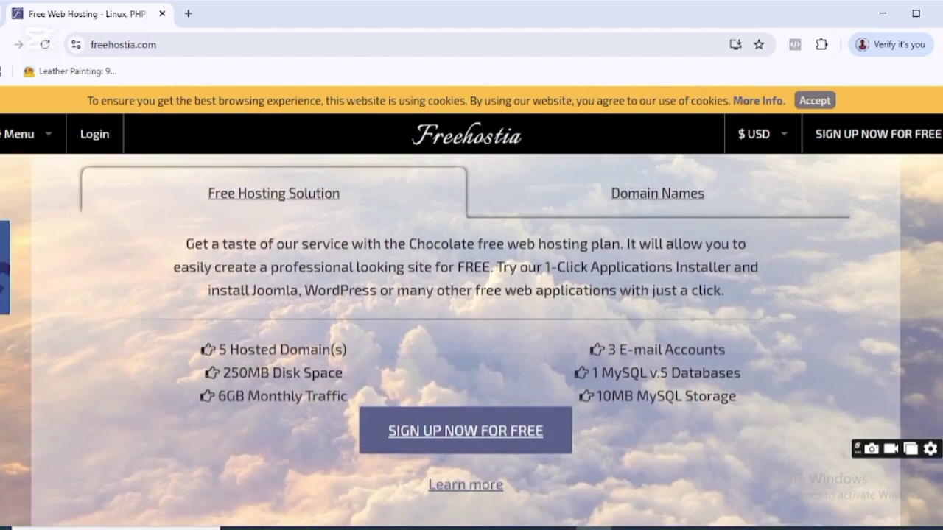
pyautogui.scroll(-3, 471, 339)
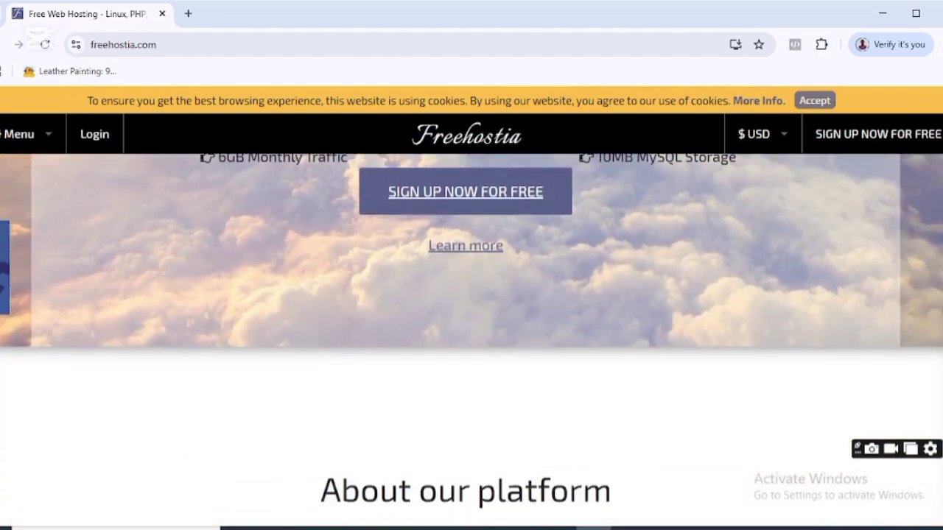
pyautogui.scroll(-4, 471, 339)
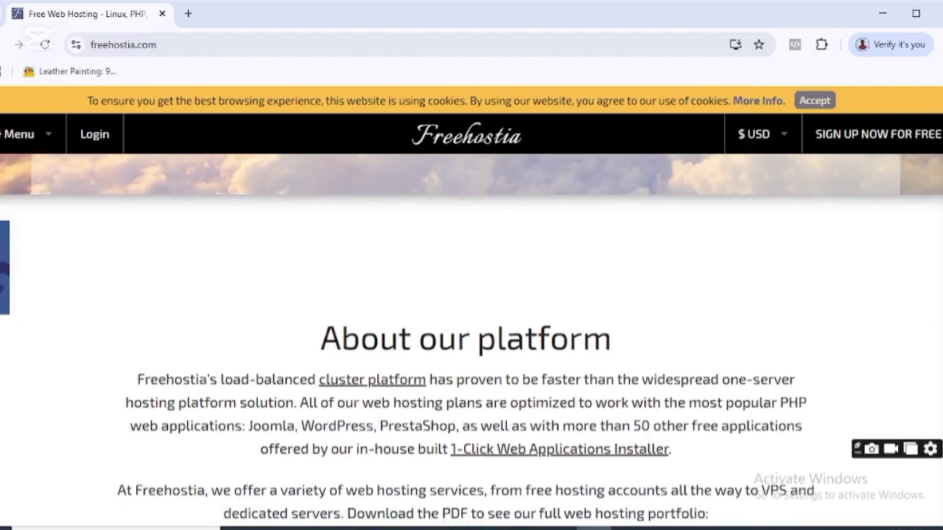
pyautogui.scroll(-4, 471, 339)
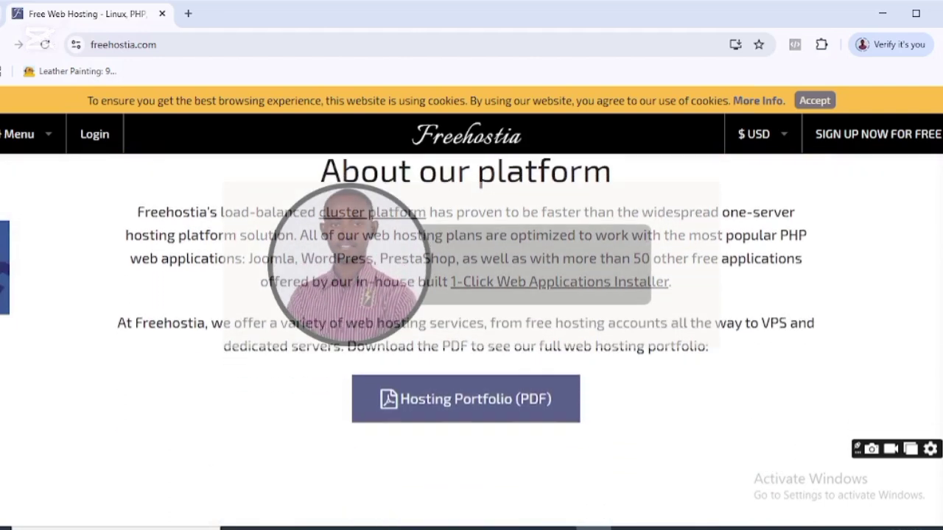
pyautogui.scroll(-3, 471, 339)
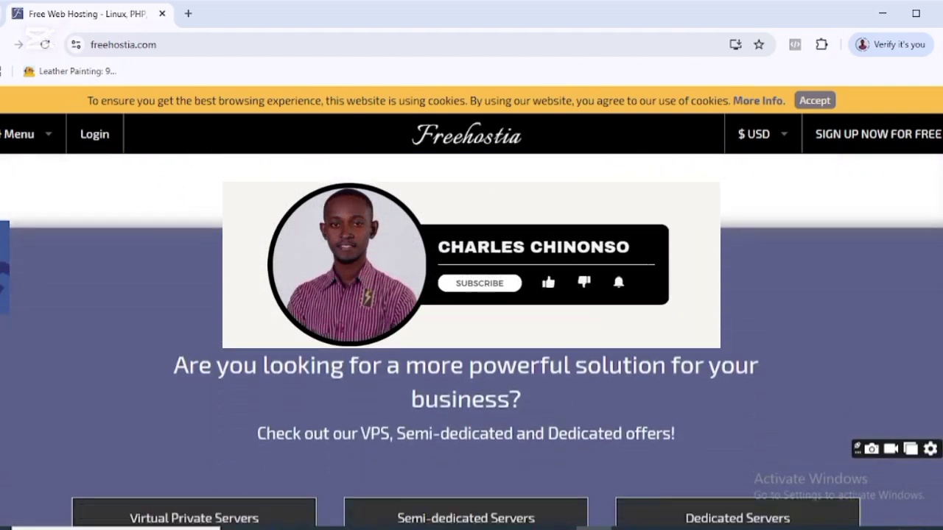
pyautogui.scroll(-5, 471, 338)
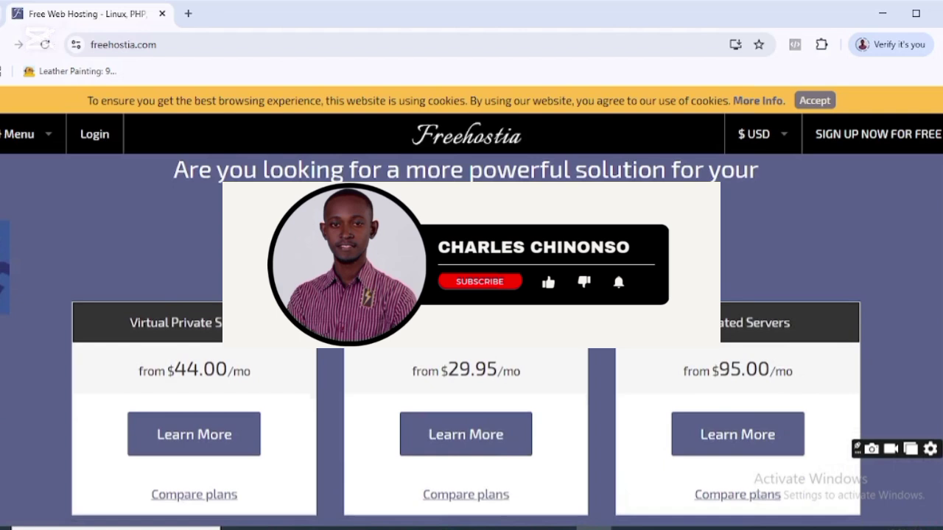
pyautogui.scroll(-4, 472, 339)
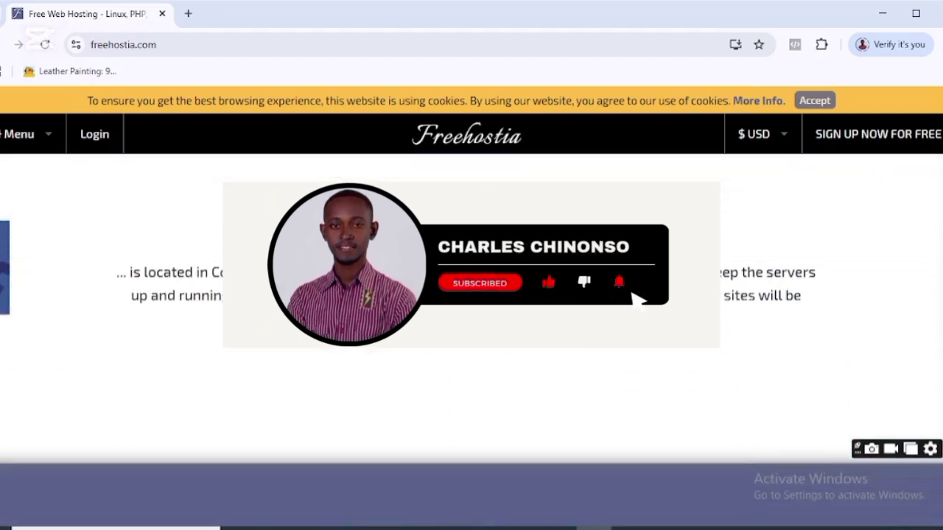
pyautogui.scroll(3, 471, 339)
pyautogui.scroll(6, 940, 298)
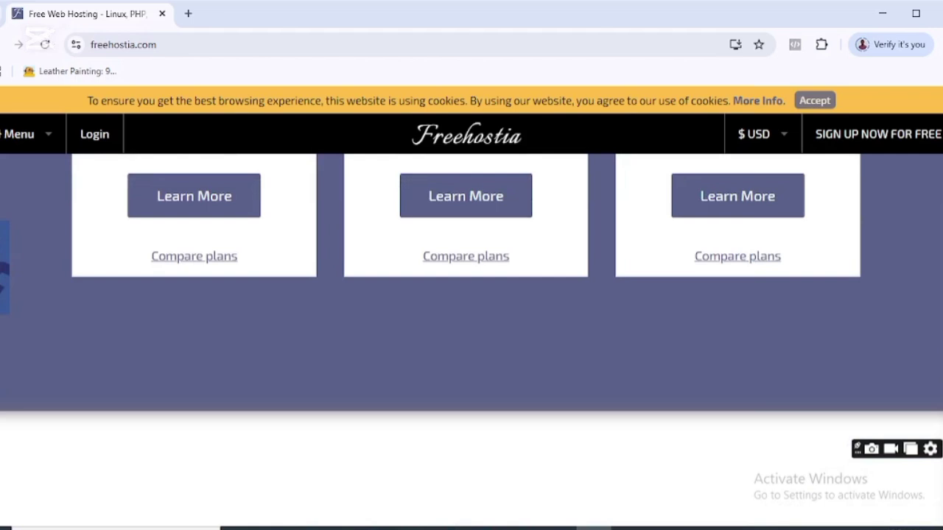
pyautogui.scroll(5, 939, 298)
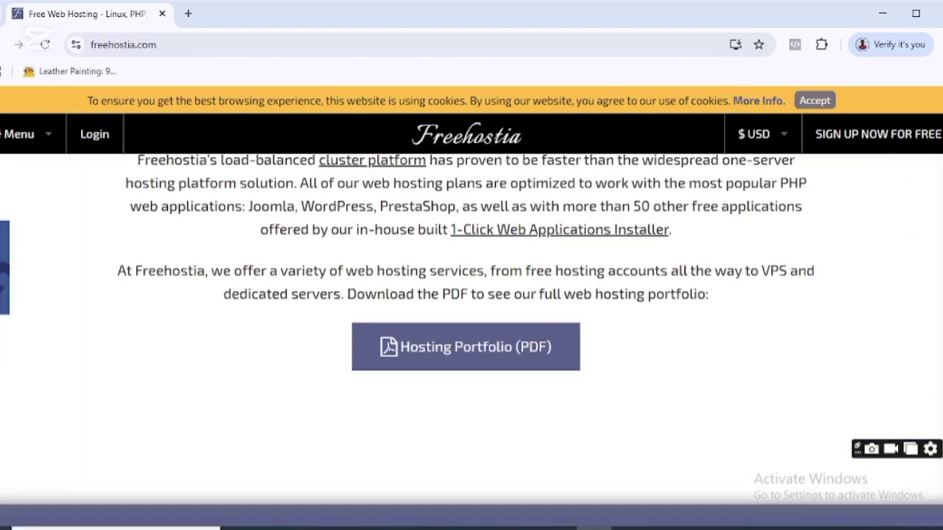
pyautogui.scroll(8, 471, 339)
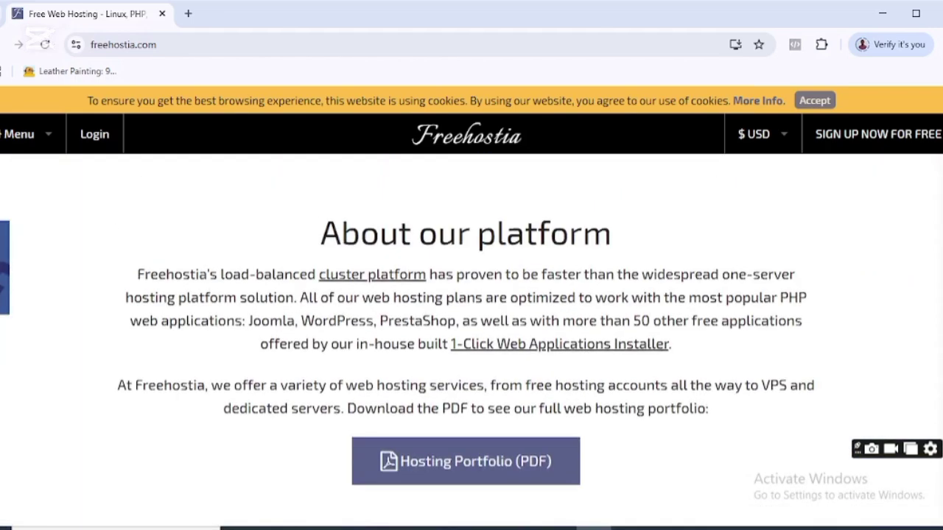
pyautogui.scroll(1, 471, 339)
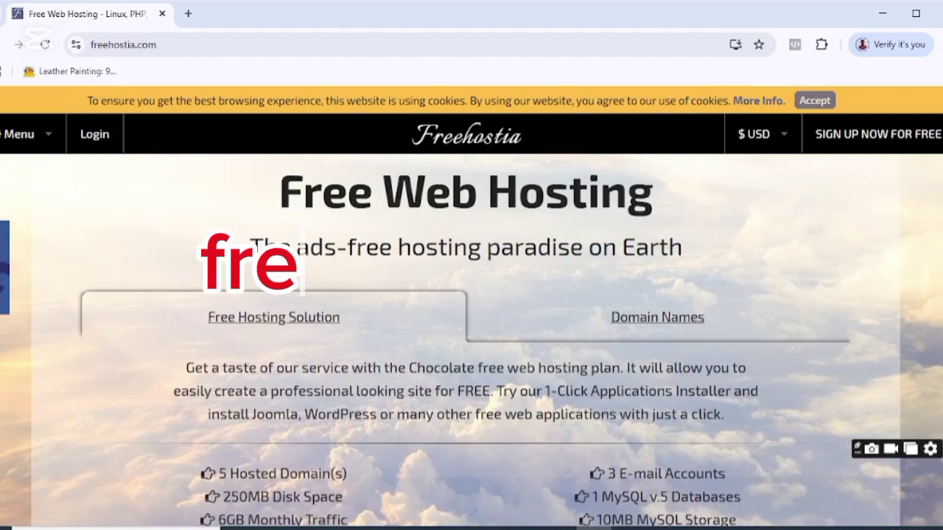
pyautogui.scroll(2, 471, 339)
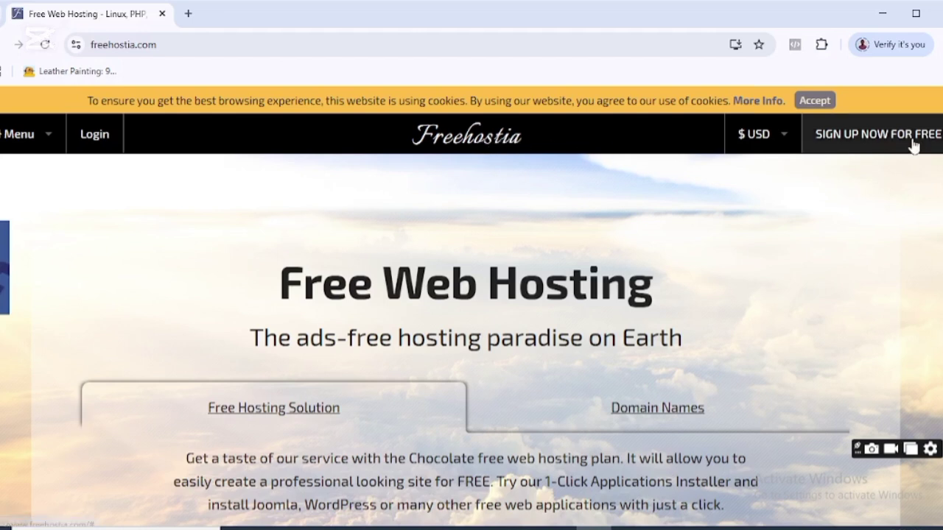
# Start the free hosting sign-up from the Free Hosting Solution section and choose the Chocolate cloud hosting plan.
pyautogui.scroll(-4, 471, 340)
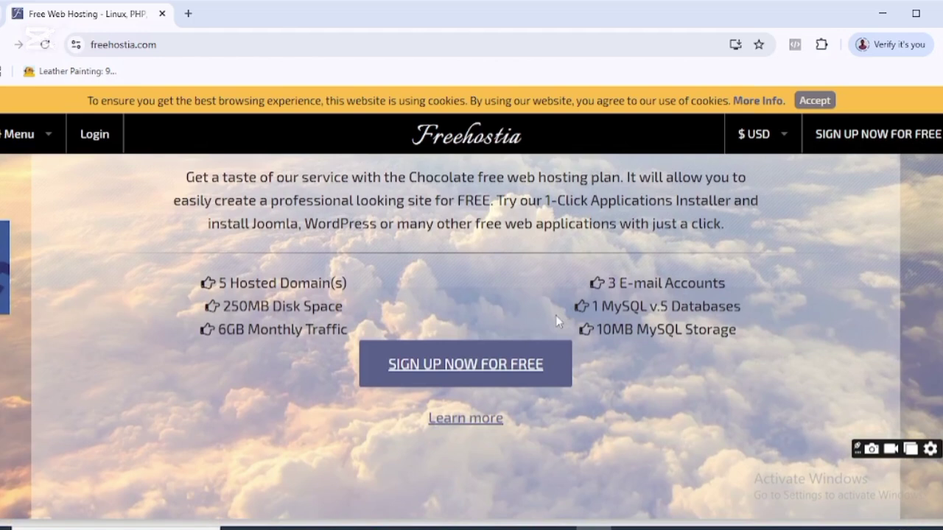
pyautogui.click(486, 367)
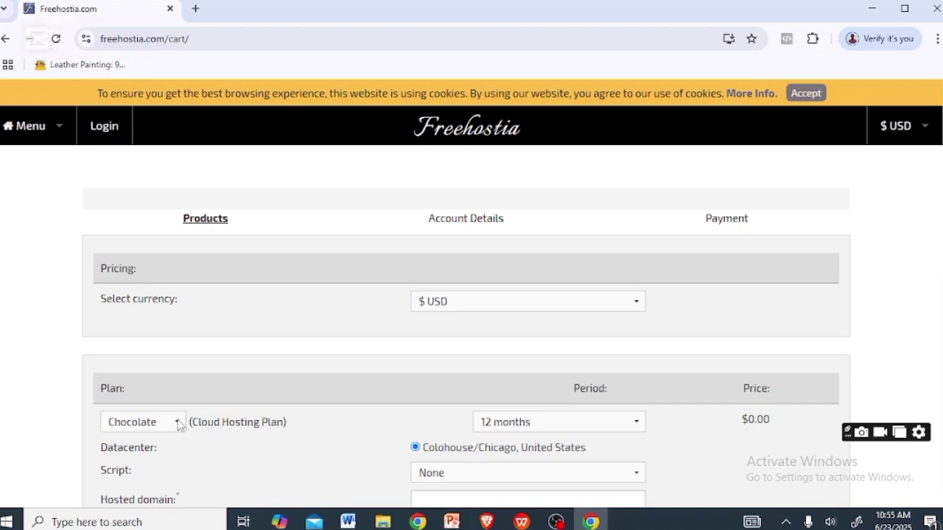
pyautogui.click(179, 424)
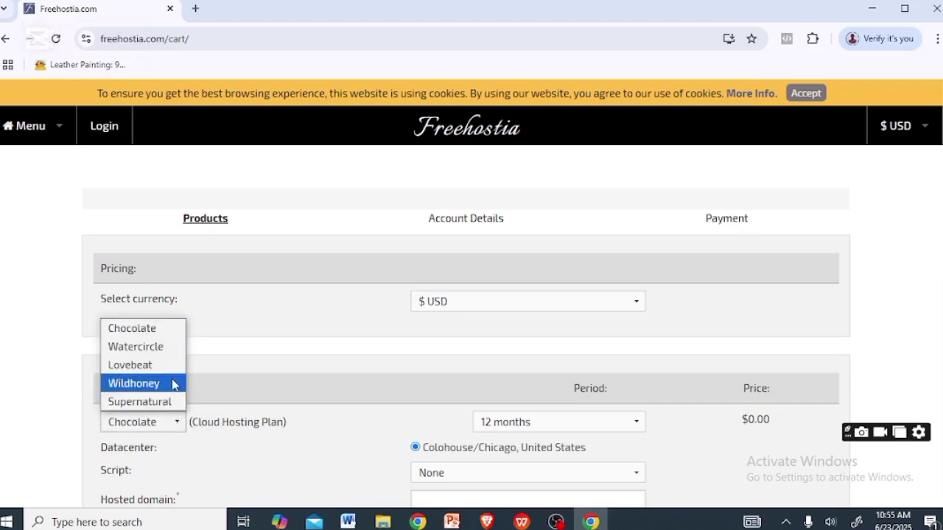
pyautogui.click(163, 333)
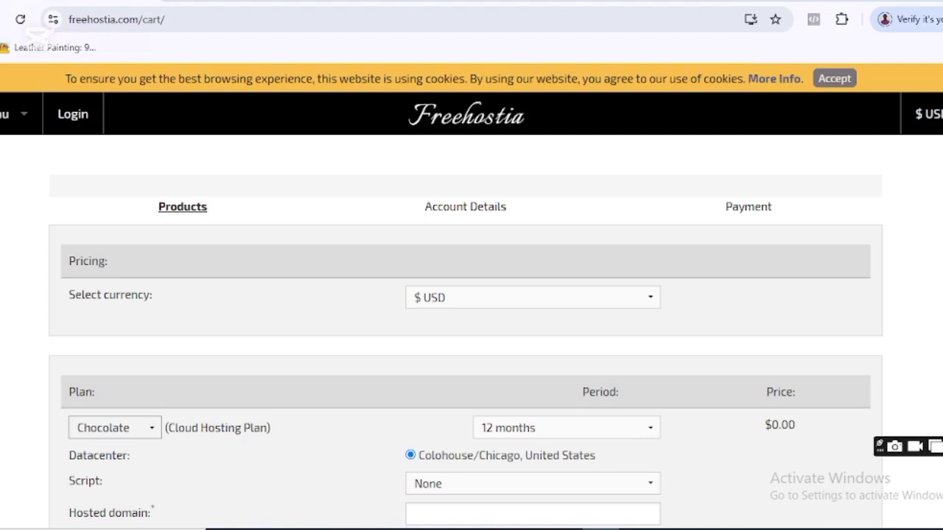
# Enter amebsupport.com as the hosted domain for the Chocolate plan.
pyautogui.scroll(-2, 466, 344)
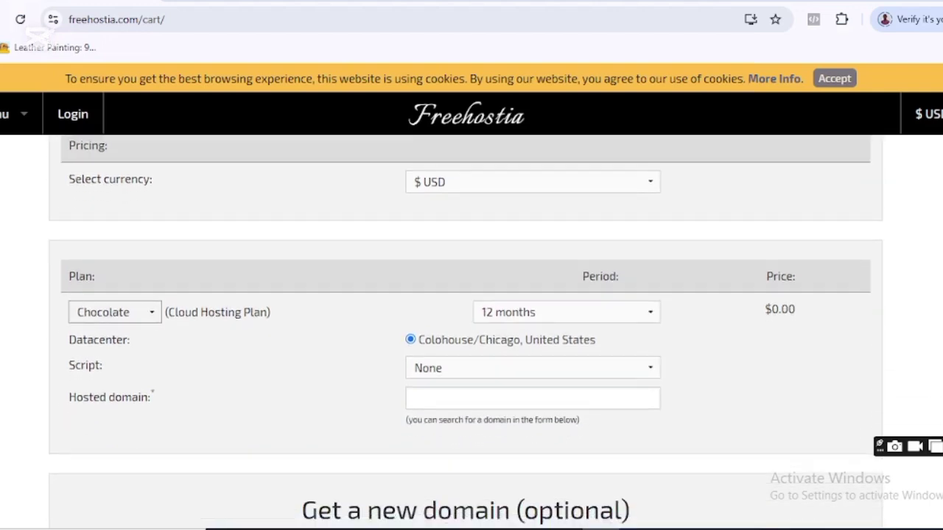
pyautogui.scroll(-1, 466, 344)
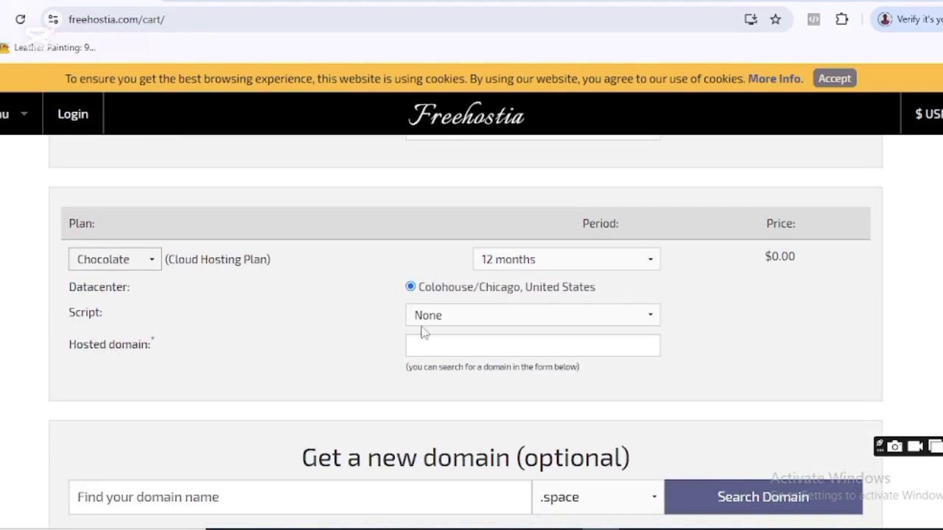
pyautogui.click(544, 351)
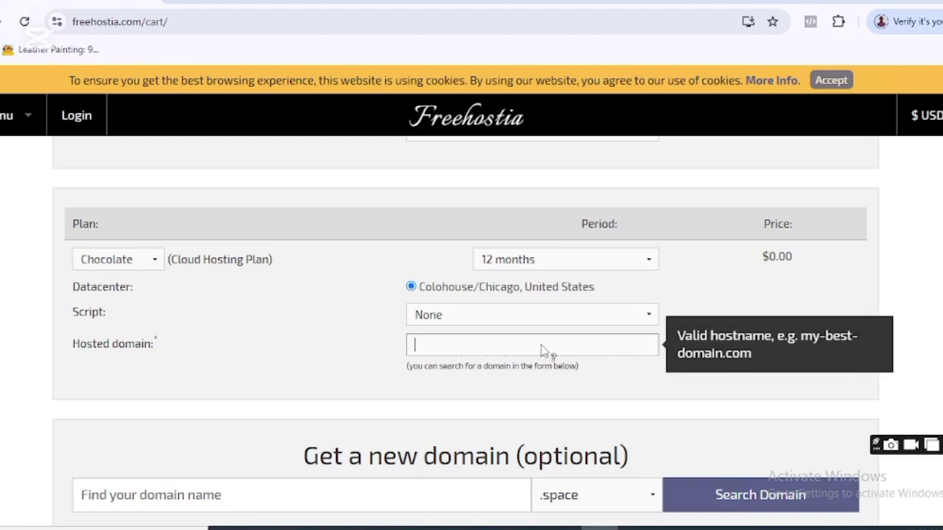
pyautogui.write('amebsupport.com')
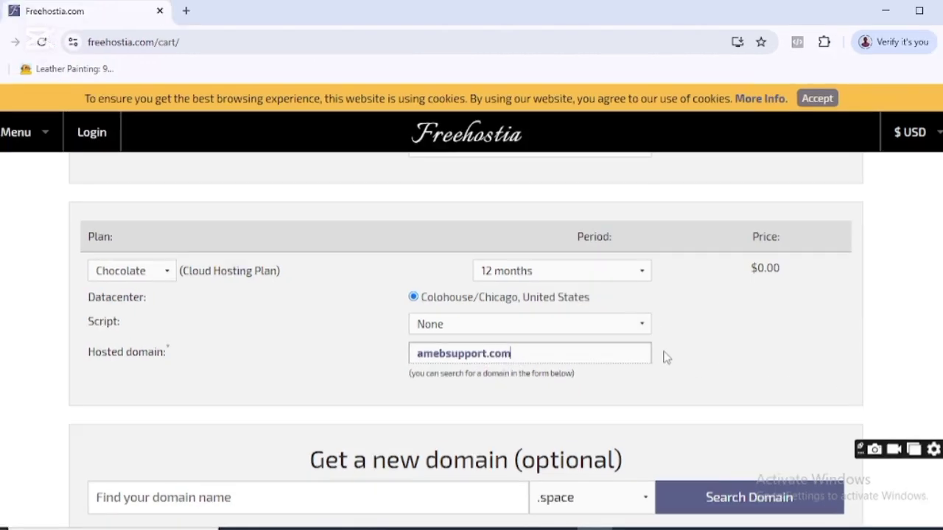
pyautogui.click(675, 348)
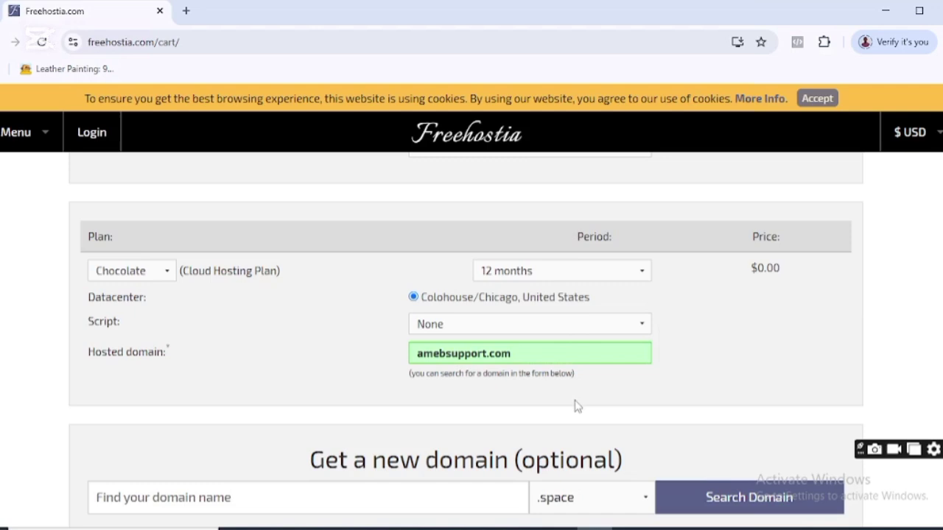
# Skip the optional new domain and continue the order to the account details.
pyautogui.scroll(-2, 577, 406)
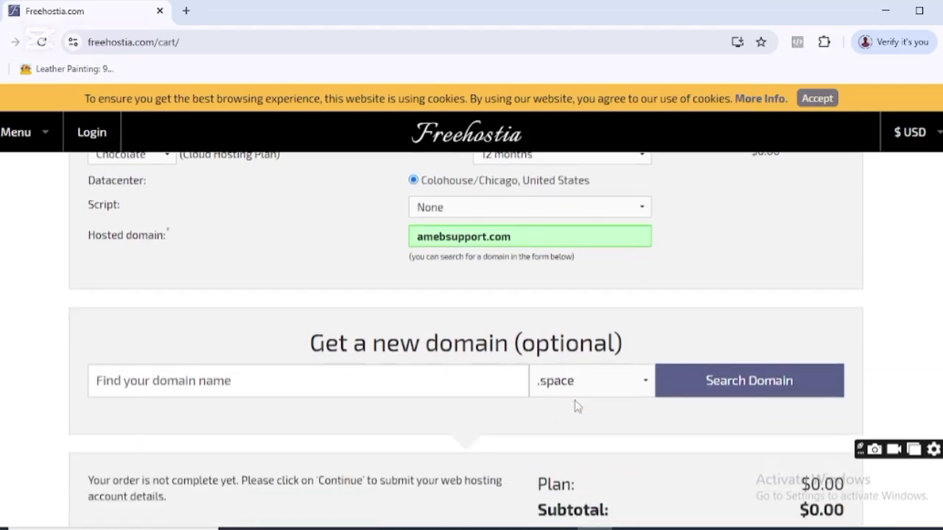
pyautogui.scroll(-1, 578, 406)
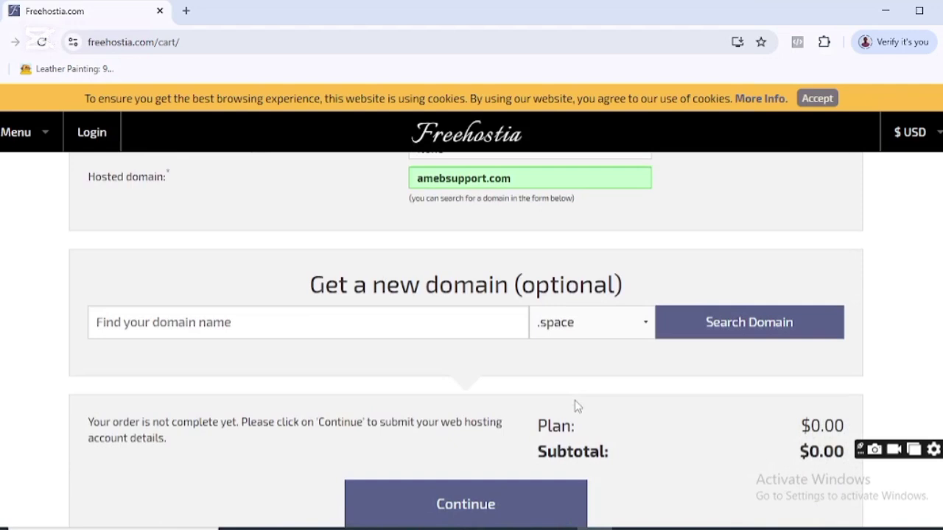
pyautogui.scroll(-1, 575, 400)
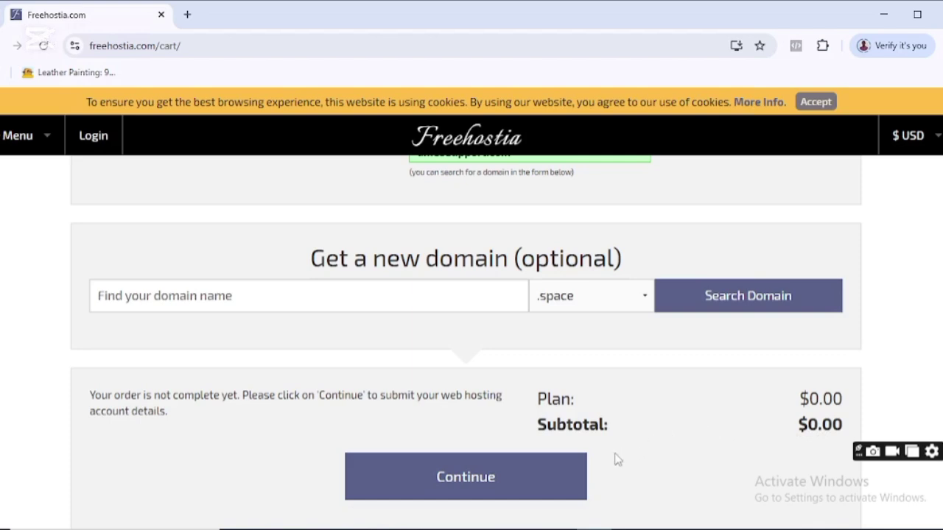
pyautogui.click(526, 479)
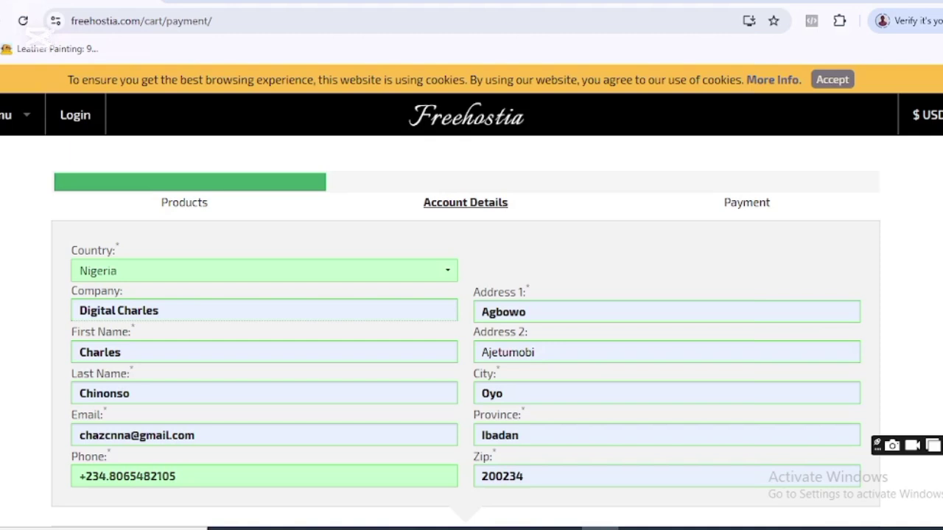
# Submit the account details for the free cloud hosting account, with the terms and policies accepted and the reCAPTCHA check completed.
pyautogui.scroll(-2, 466, 337)
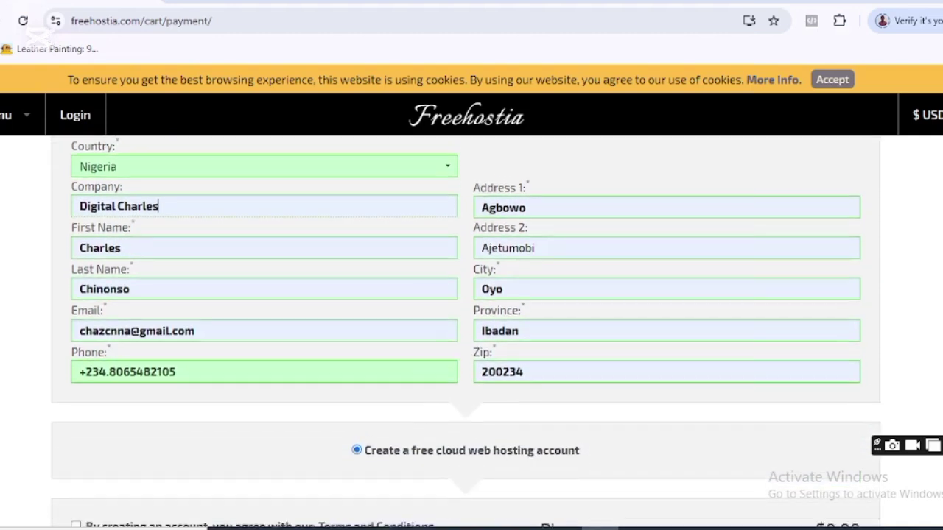
pyautogui.scroll(-2, 466, 333)
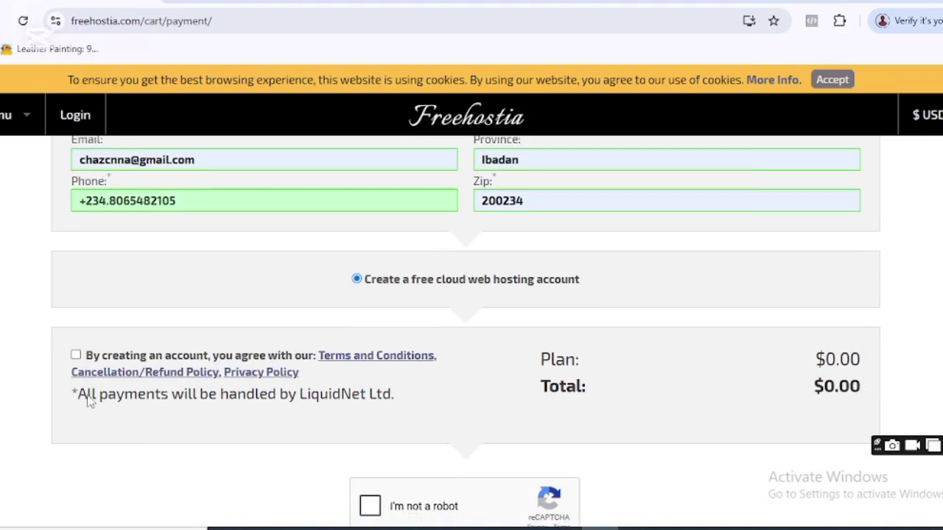
pyautogui.click(76, 356)
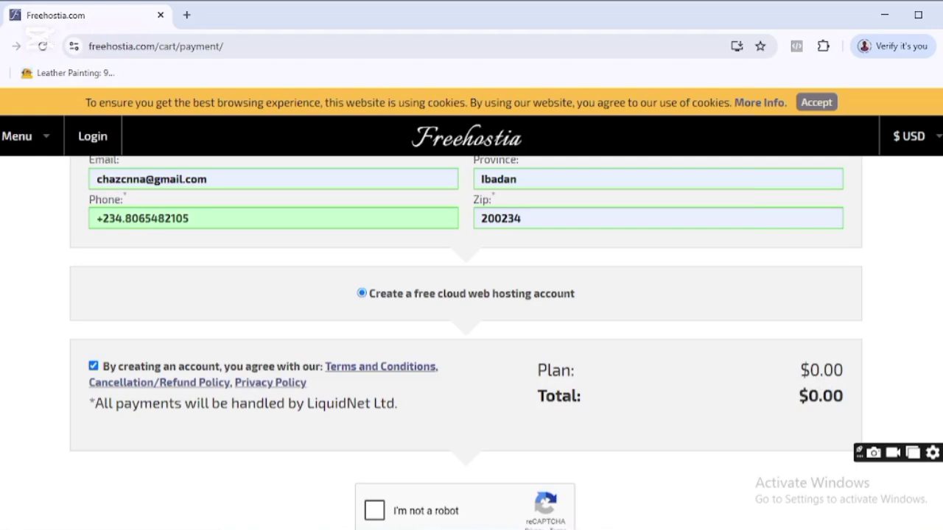
pyautogui.scroll(-3, 498, 469)
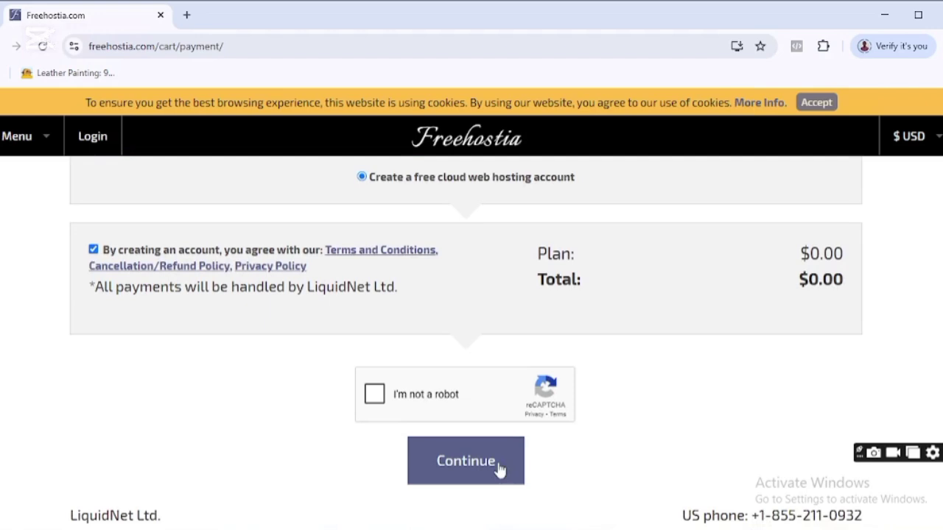
pyautogui.click(375, 395)
pyautogui.click(475, 460)
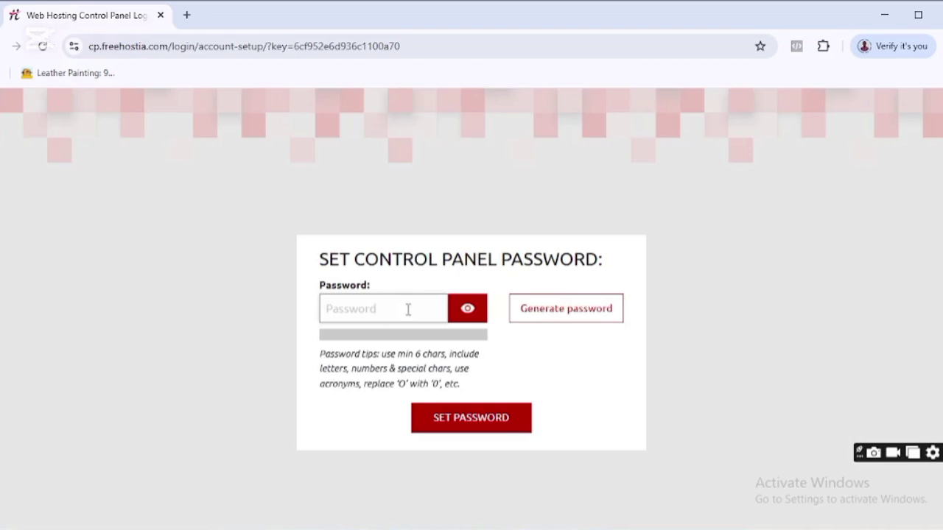
# Fill in the control panel password for the new hosting account and set it.
pyautogui.click(516, 317)
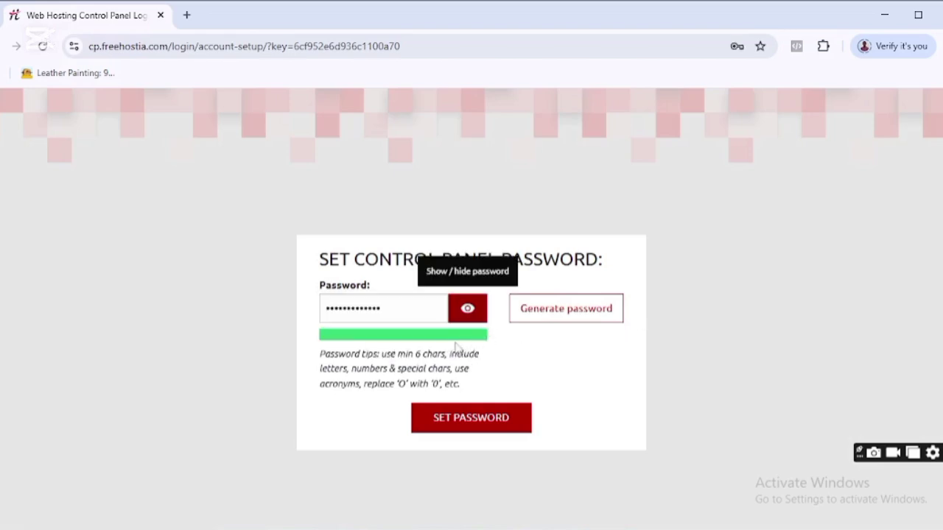
pyautogui.click(464, 424)
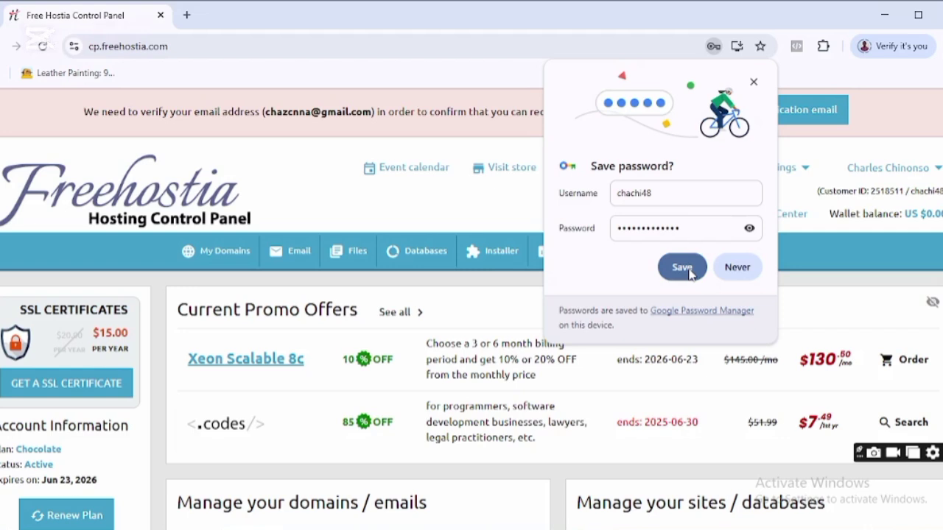
# Save the control panel login in the browser and resend the verification email for the account's address.
pyautogui.click(682, 267)
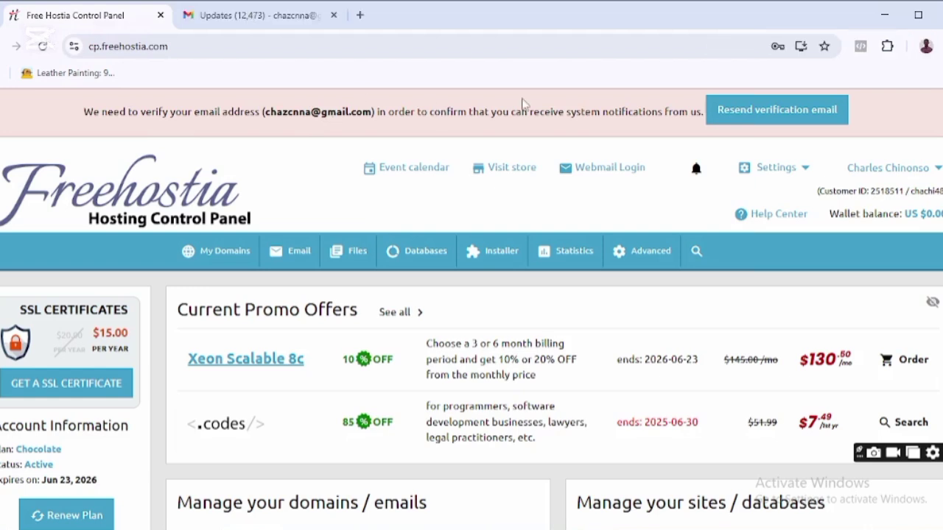
pyautogui.click(742, 115)
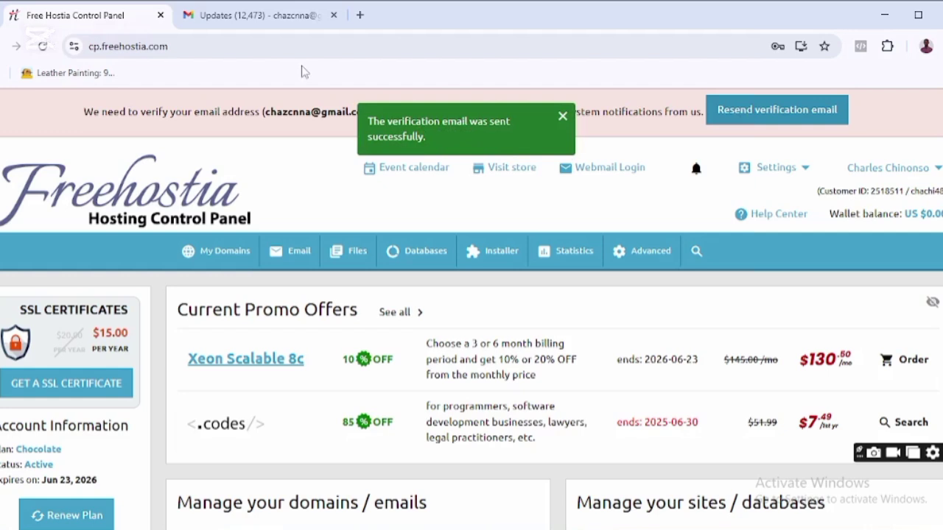
# Switch to Gmail, open the Email verification message from Free Hostia and follow its validation link.
pyautogui.click(284, 15)
pyautogui.click(450, 190)
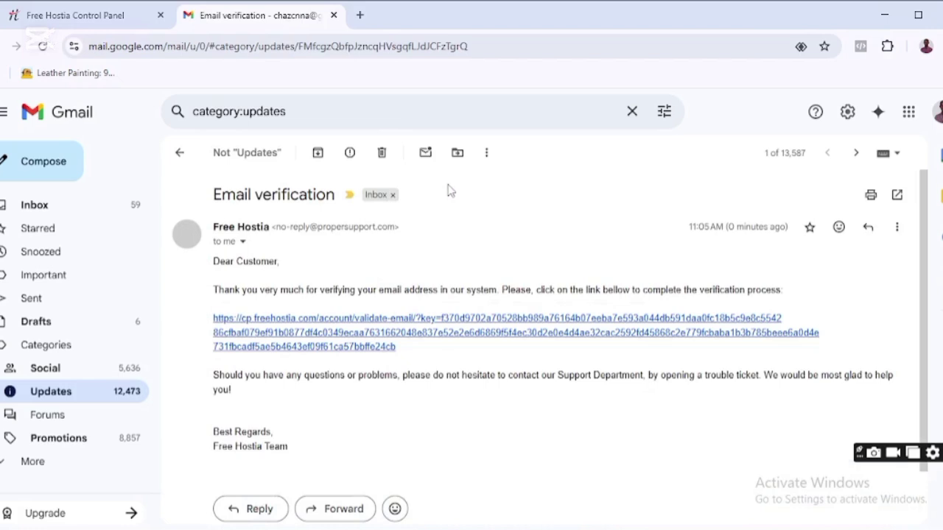
pyautogui.click(501, 335)
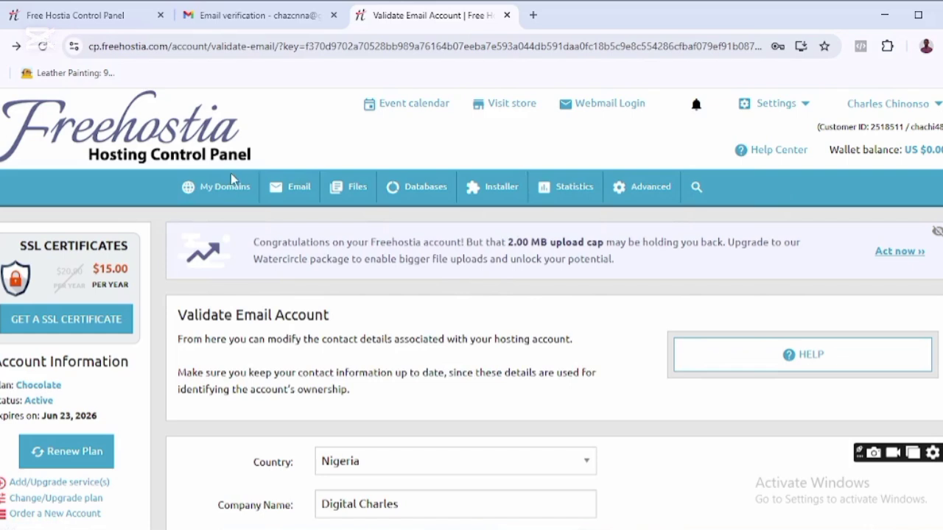
# Open the Hosted Domains page and examine the required name servers, domain limits and the amebsupport.com entry.
pyautogui.moveTo(228, 187)
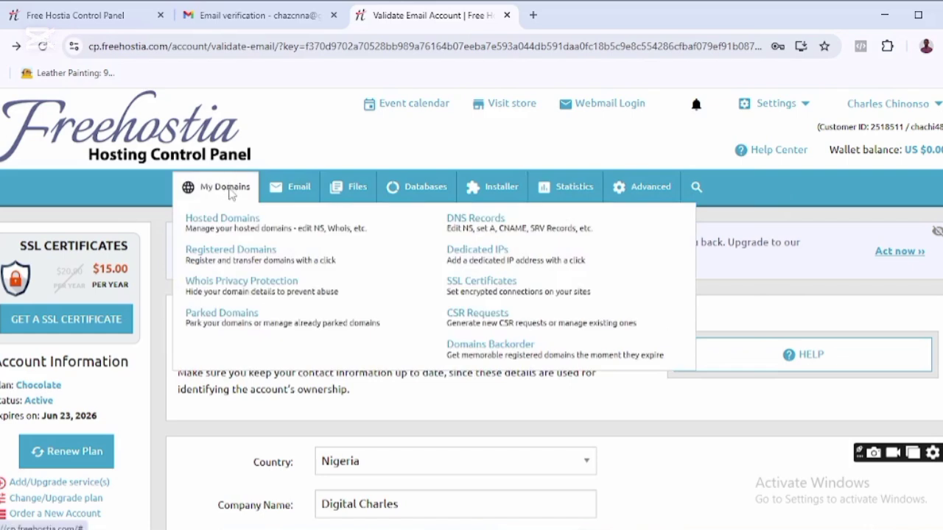
pyautogui.click(230, 229)
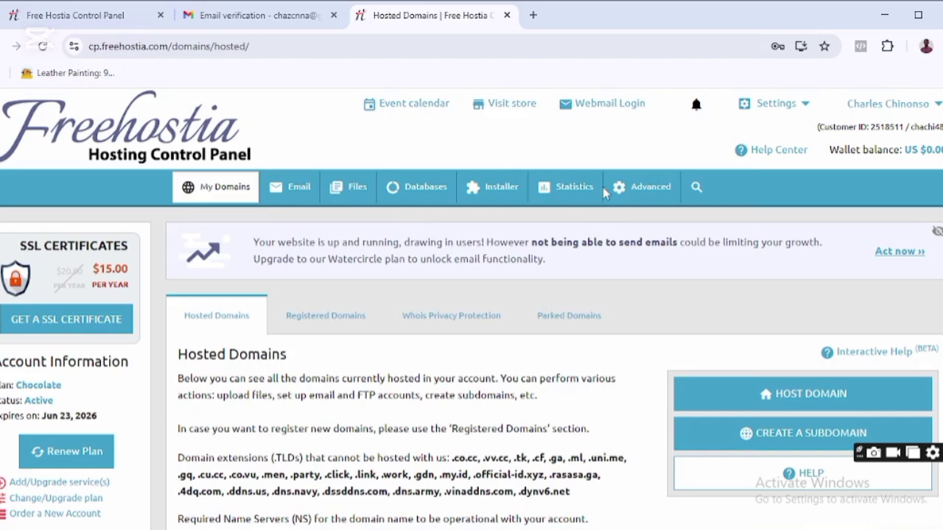
pyautogui.scroll(-3, 472, 309)
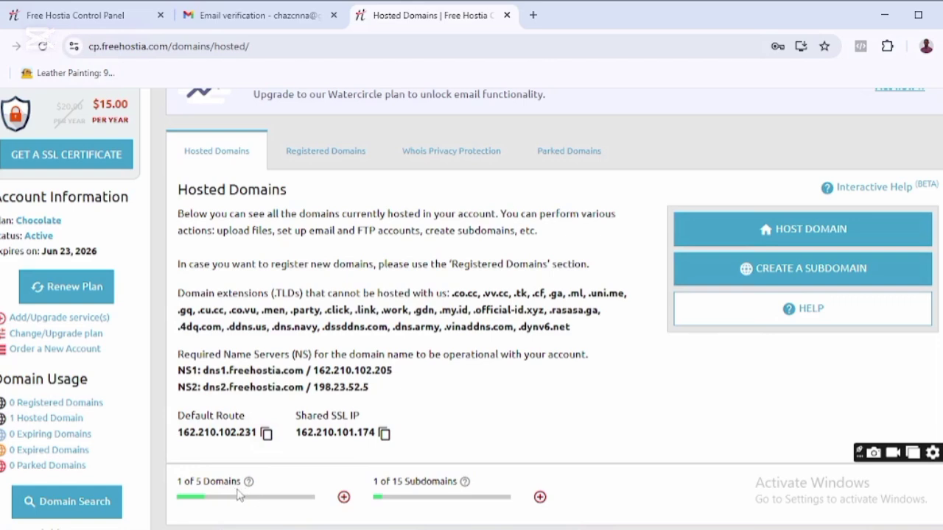
pyautogui.moveTo(249, 495)
pyautogui.scroll(-2, 249, 497)
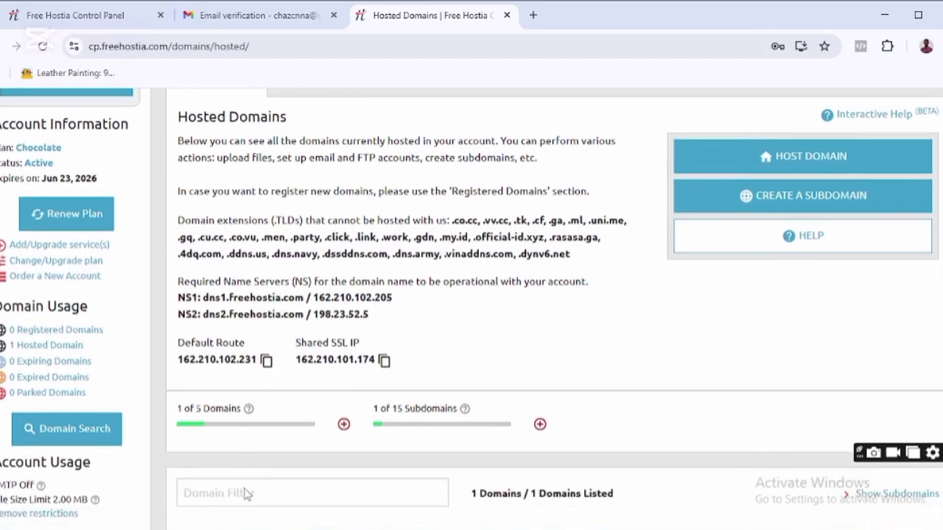
pyautogui.scroll(-1, 247, 495)
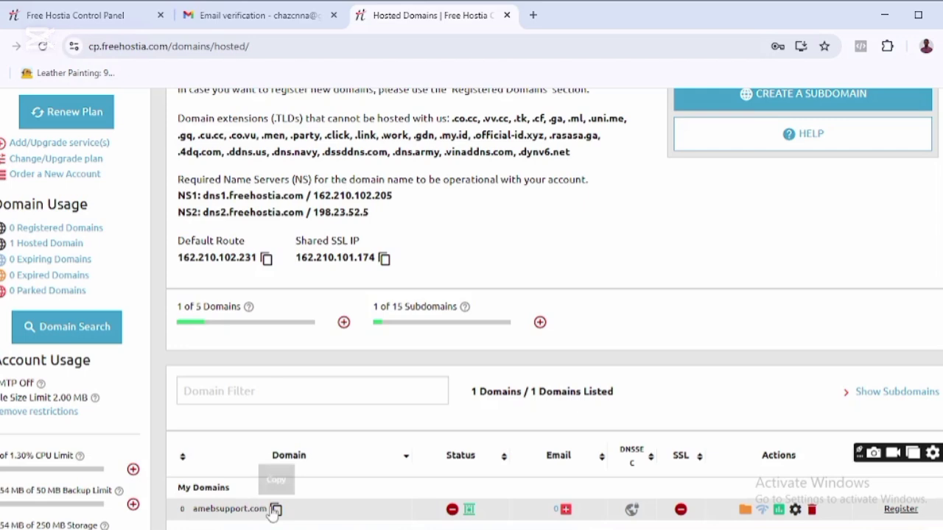
pyautogui.scroll(-1, 251, 513)
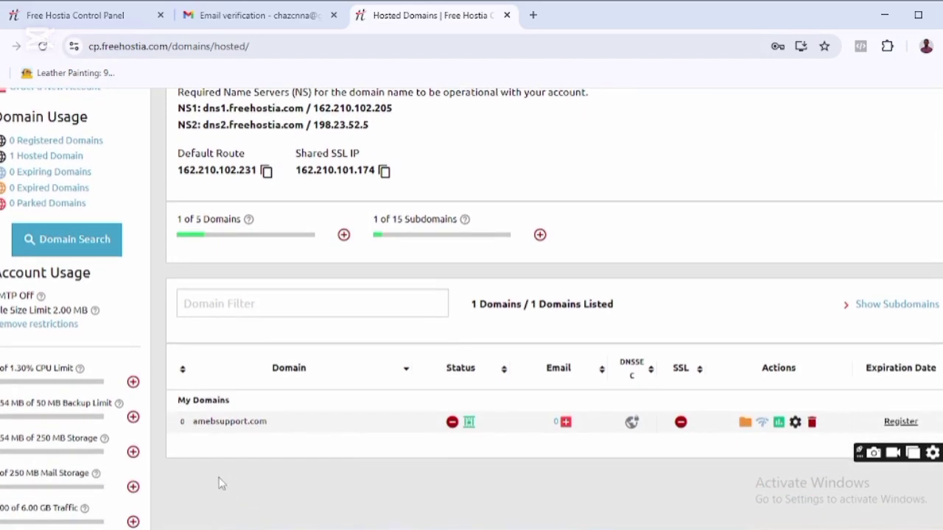